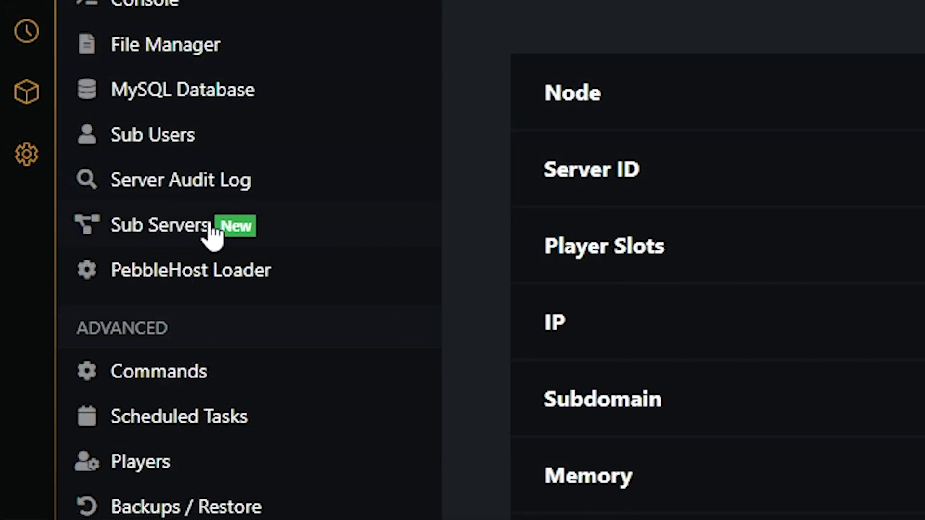
# Go to the Tutorial Server's Sub Servers page from the sidebar
pyautogui.click(183, 228)
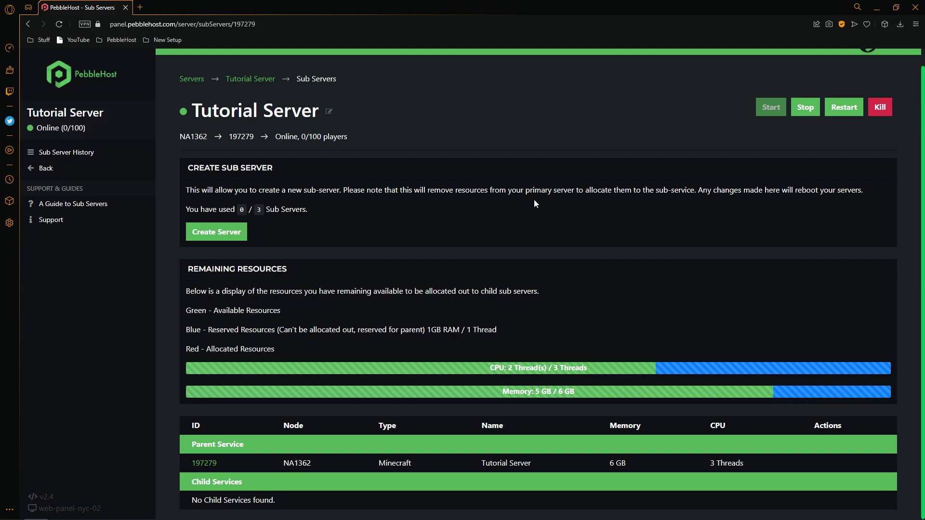
# Highlight the '0 / 3 Sub Servers' usage count, then clear the highlight
pyautogui.moveTo(319, 208); pyautogui.dragTo(240, 209)
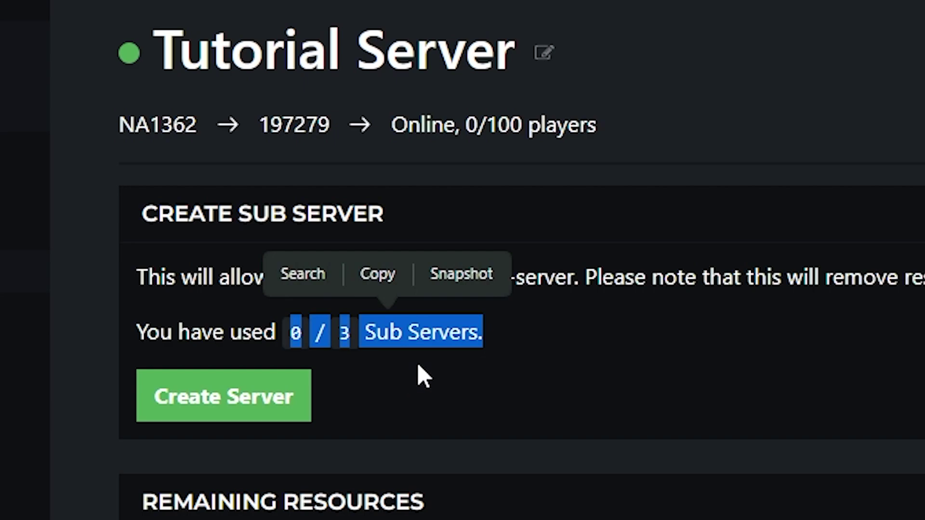
pyautogui.click(413, 363)
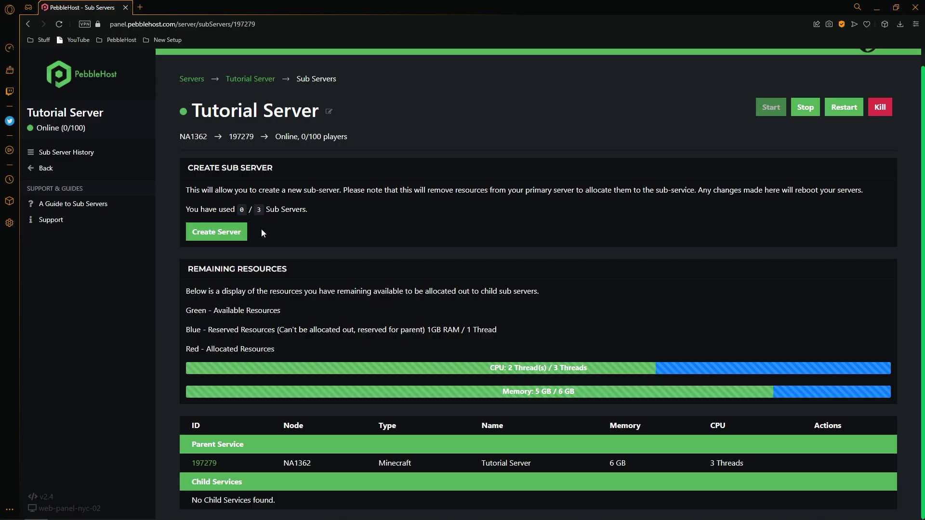
# Start a new sub server named '1st' with type Minecraft
pyautogui.click(218, 234)
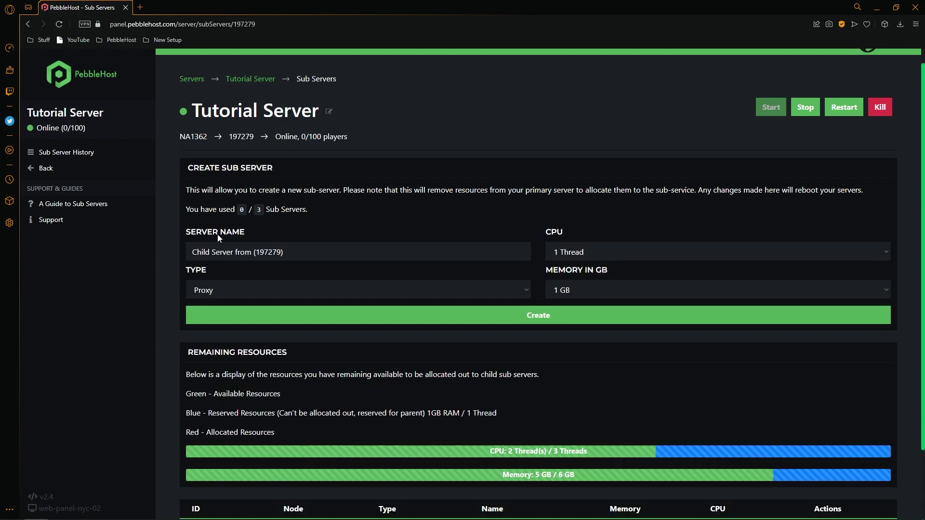
pyautogui.moveTo(293, 250); pyautogui.dragTo(132, 255)
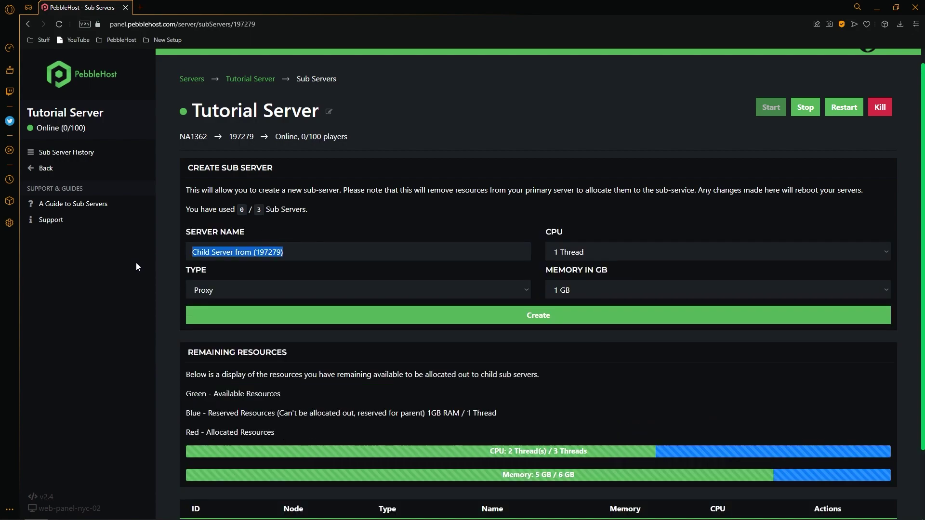
pyautogui.write('1st')
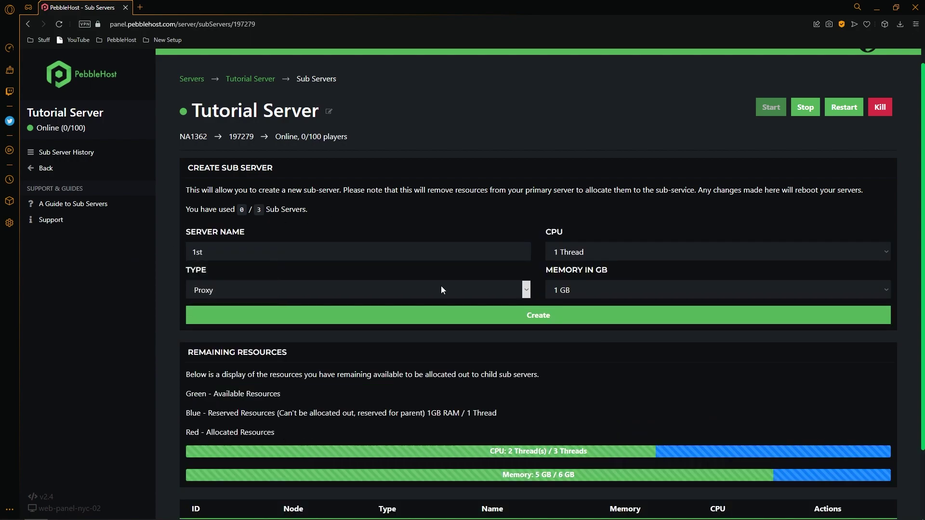
pyautogui.click(442, 288)
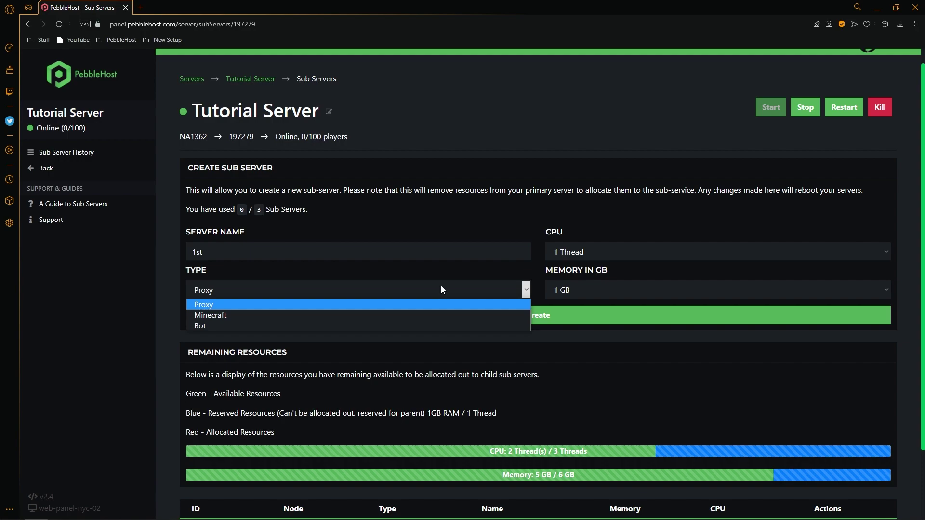
pyautogui.click(406, 316)
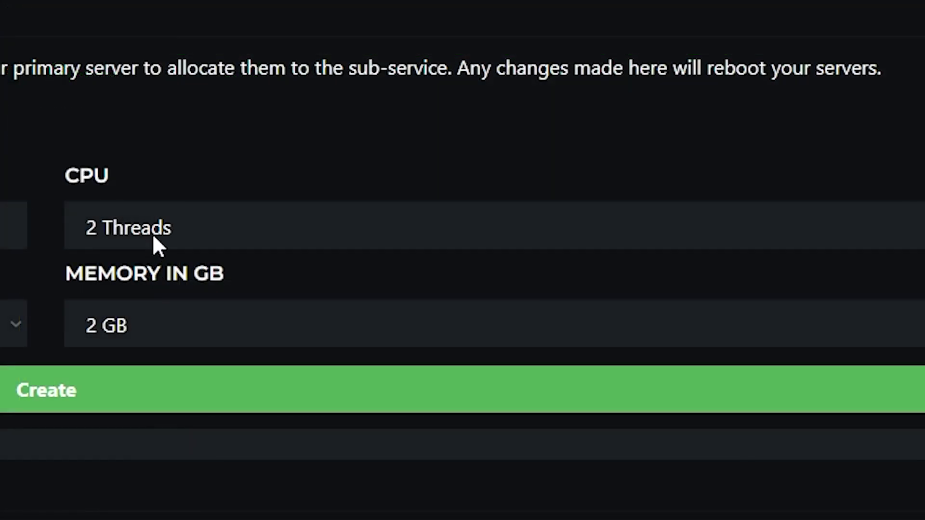
# Check the CPU and Memory choices, leaving 2 Threads and 2 GB
pyautogui.click(579, 253)
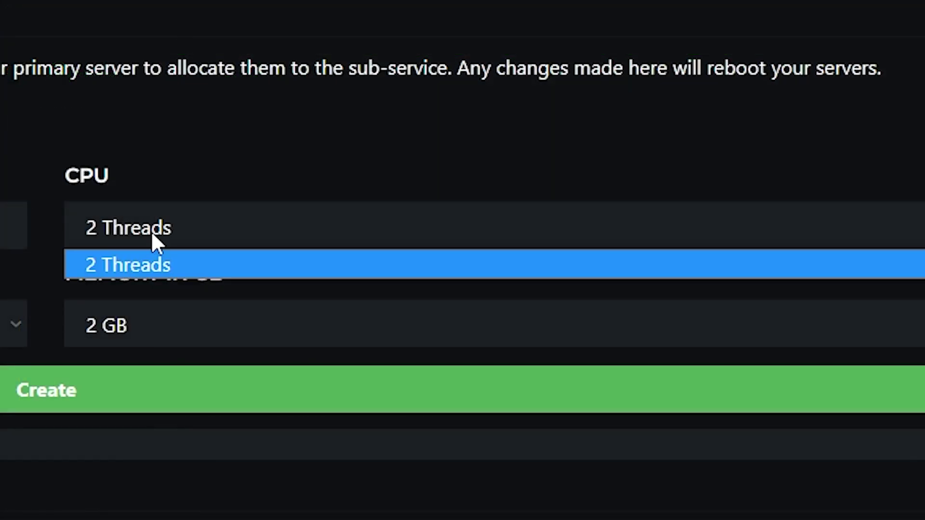
pyautogui.click(133, 326)
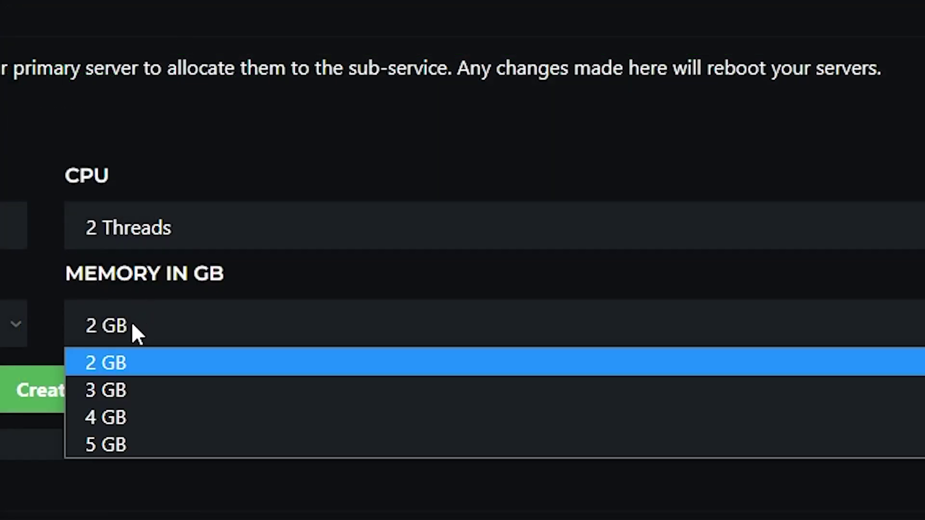
pyautogui.click(107, 329)
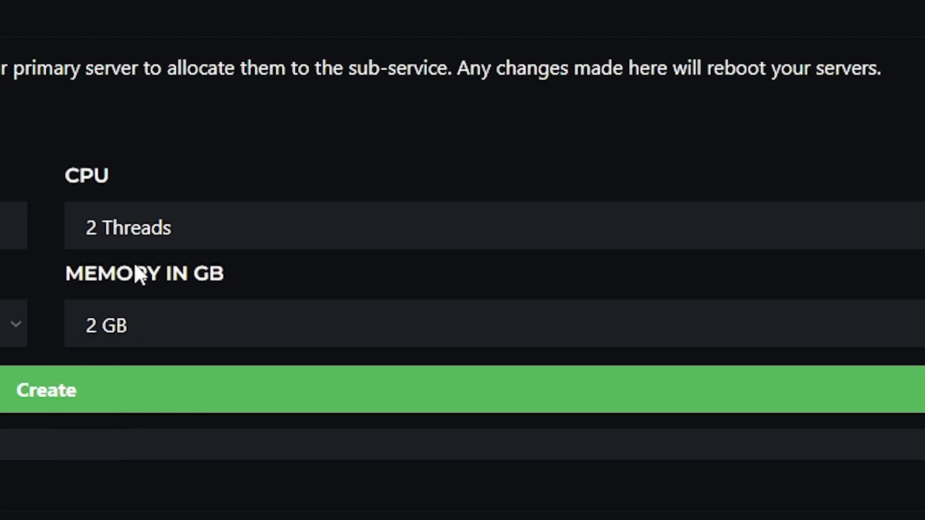
pyautogui.click(147, 227)
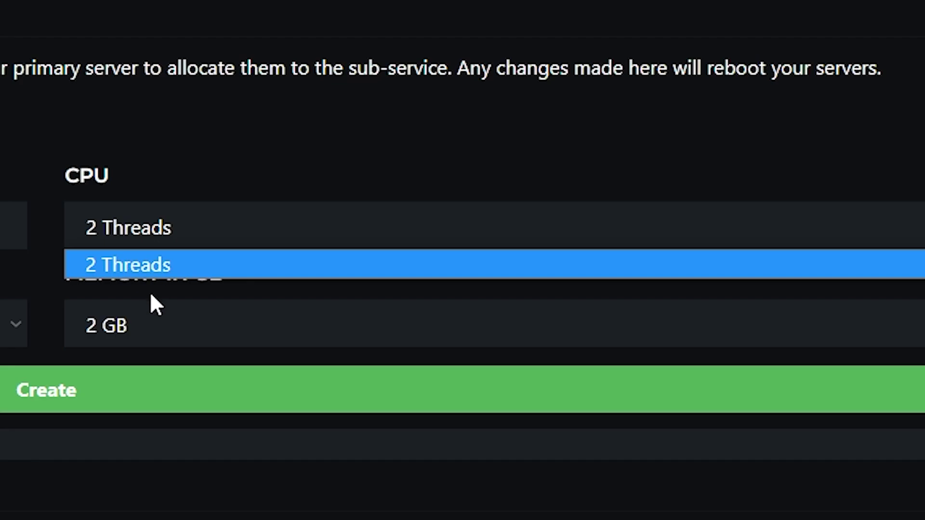
pyautogui.click(139, 323)
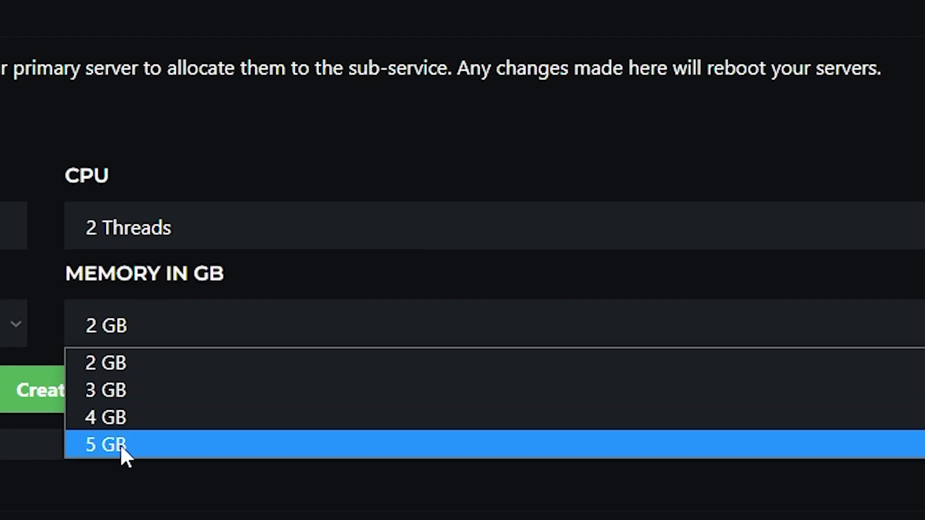
pyautogui.click(163, 314)
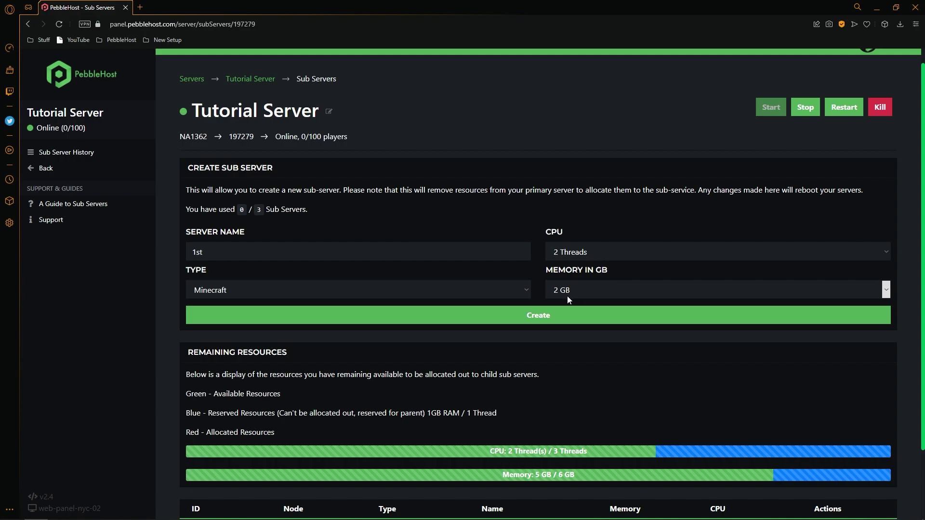
pyautogui.click(567, 296)
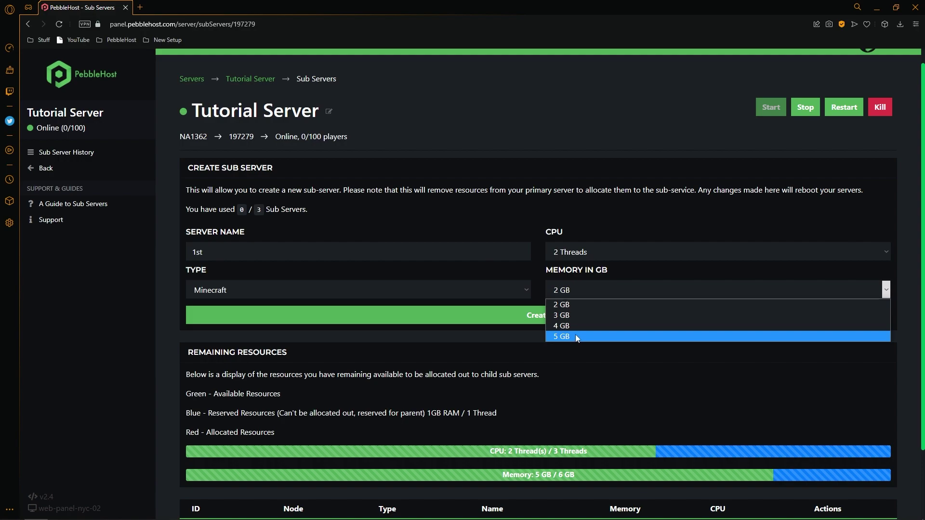
pyautogui.click(585, 284)
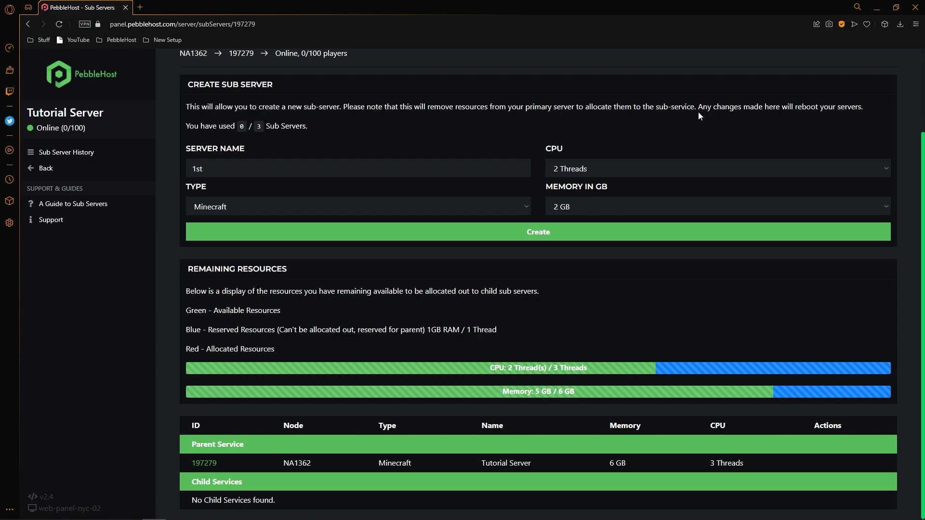
# Create the '1st' sub server and confirm with YES, DO IT!
pyautogui.scroll(2, 660, 169)
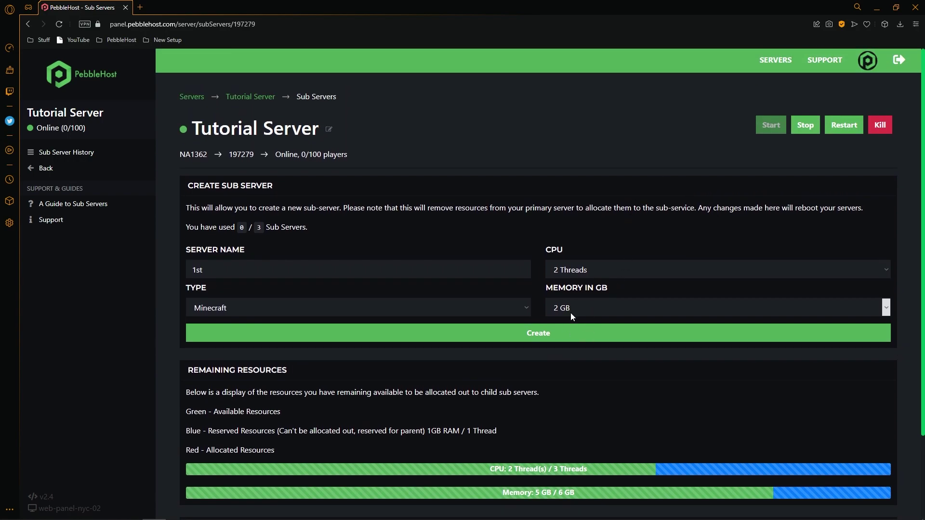
pyautogui.click(579, 332)
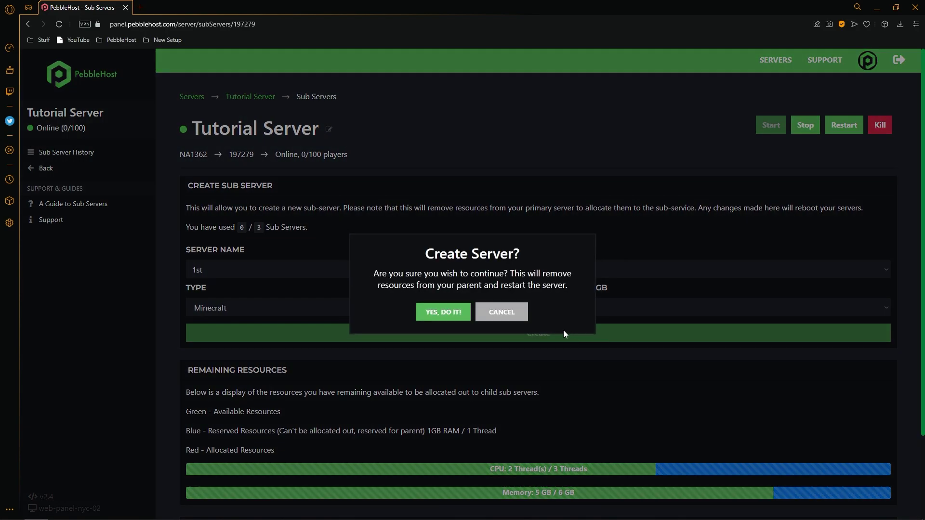
pyautogui.click(443, 312)
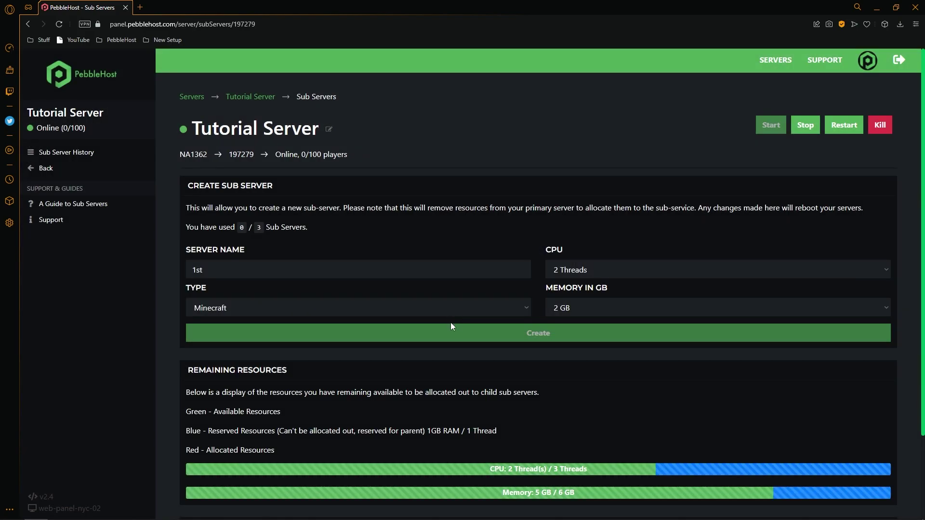
# Highlight and clear the not-splitable warning, then scroll to the '1st' child row
pyautogui.scroll(-2, 439, 323)
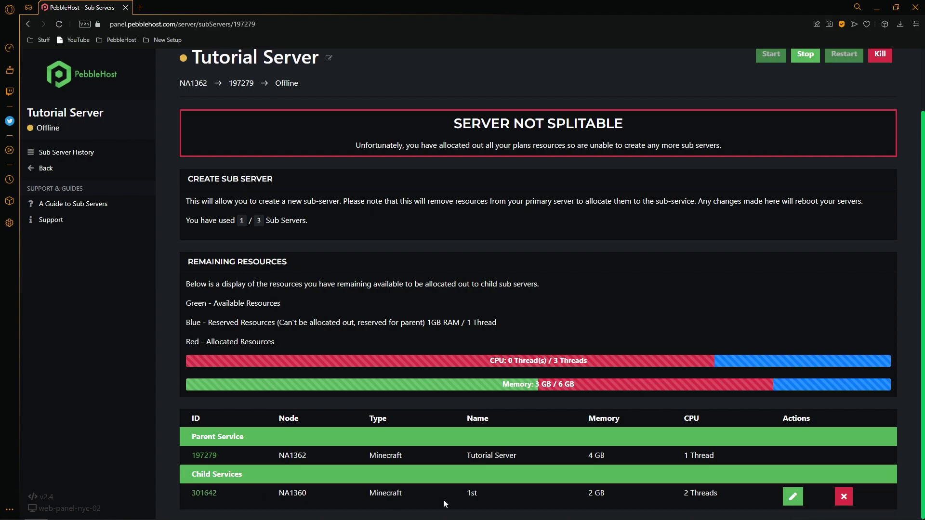
pyautogui.scroll(1, 444, 289)
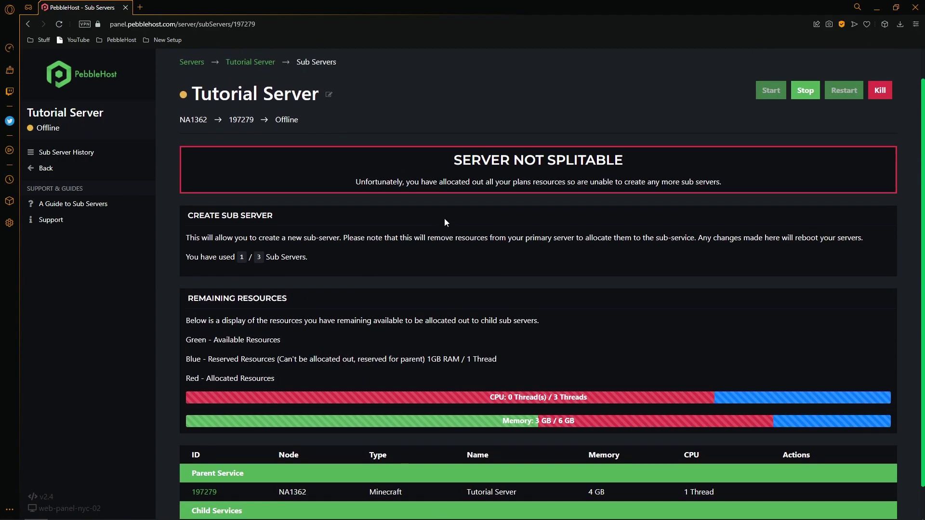
pyautogui.moveTo(442, 174); pyautogui.dragTo(773, 201)
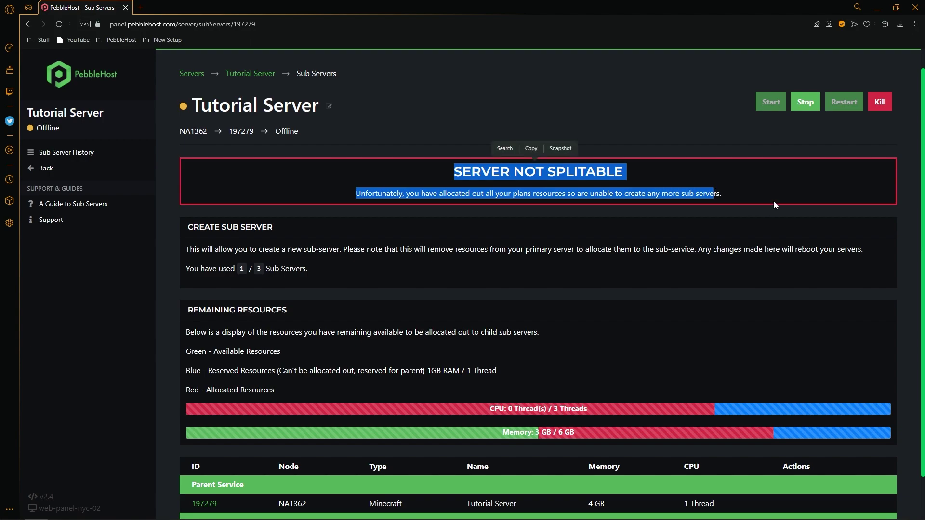
pyautogui.click(777, 198)
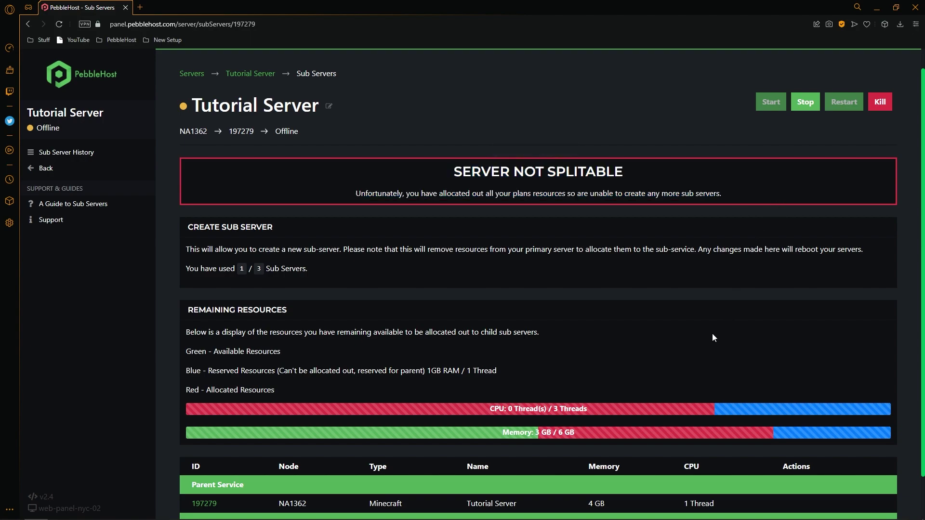
pyautogui.scroll(-1, 714, 336)
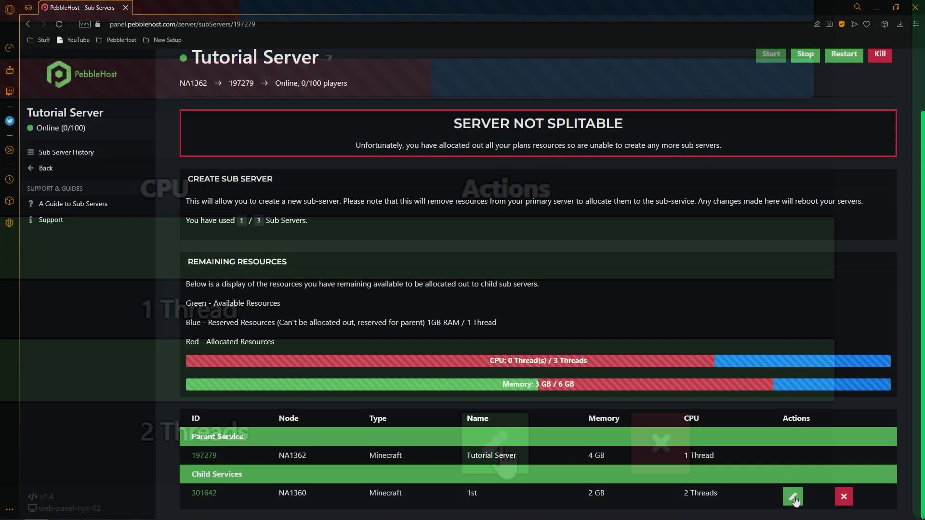
# Edit the '1st' sub server's row and choose 5 GB memory
pyautogui.click(497, 441)
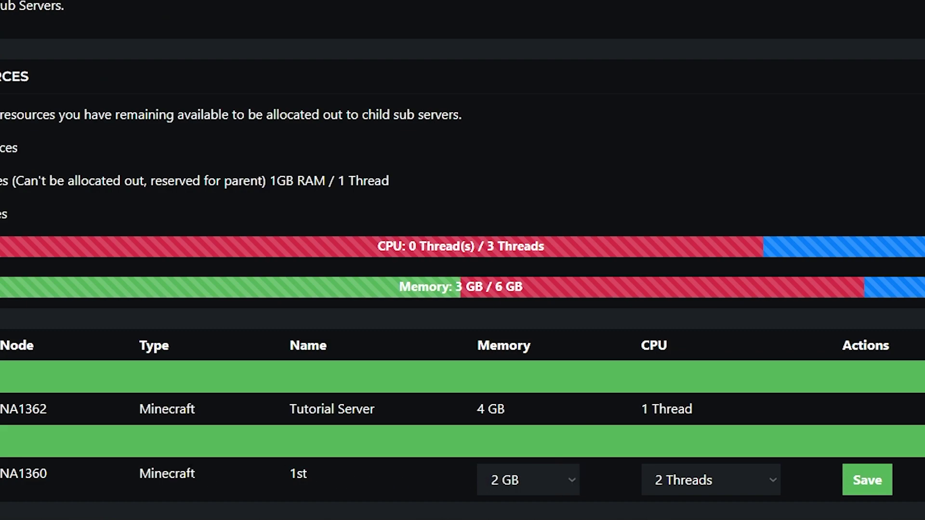
pyautogui.moveTo(152, 477); pyautogui.dragTo(205, 477)
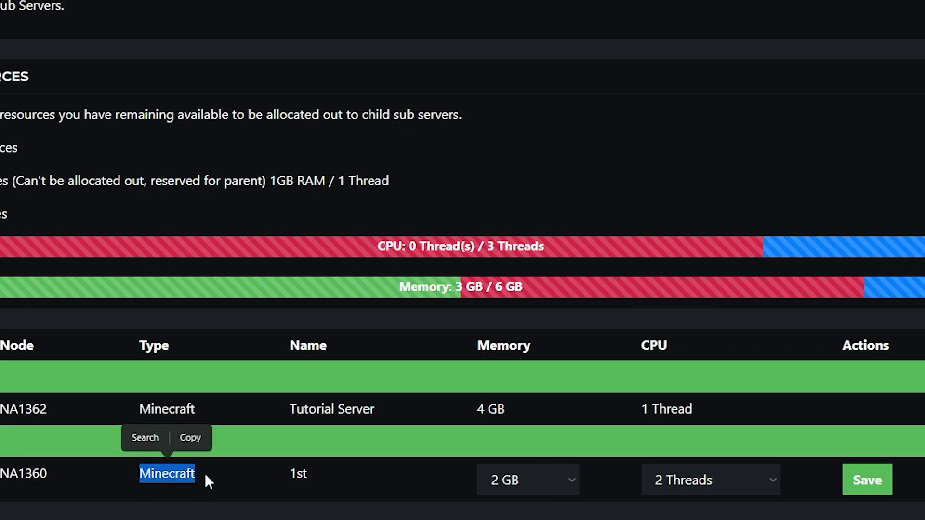
pyautogui.click(209, 481)
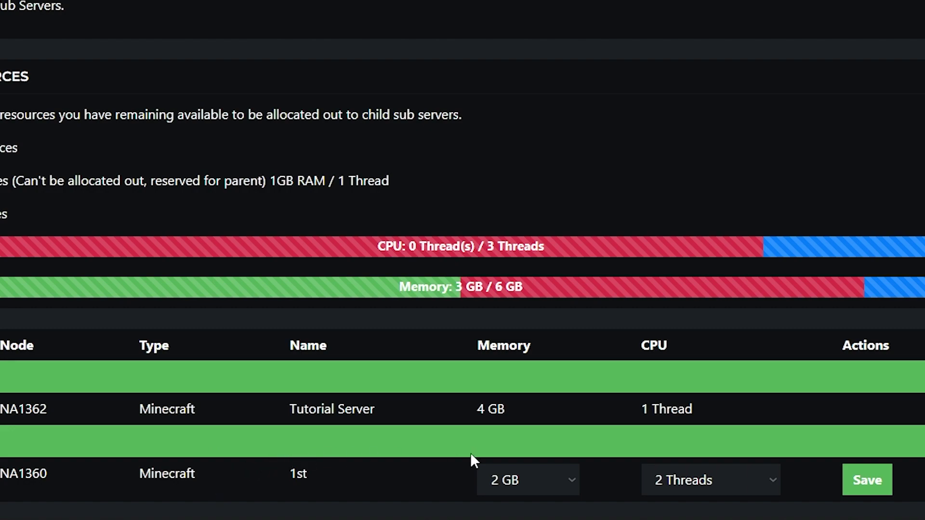
pyautogui.click(508, 475)
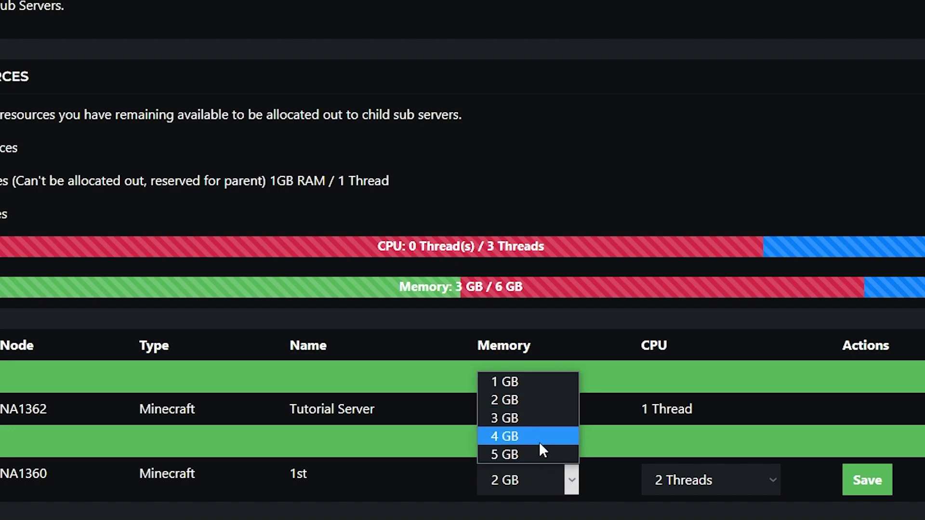
pyautogui.click(557, 455)
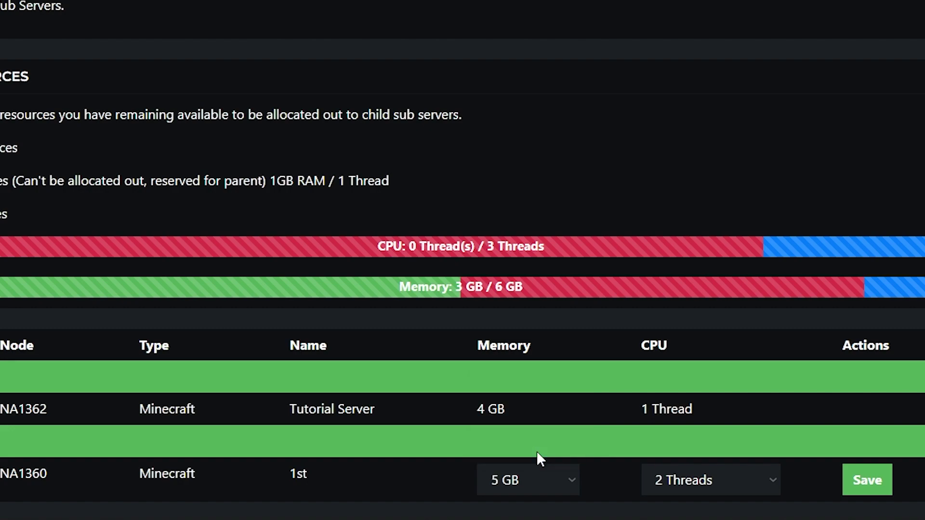
pyautogui.click(696, 482)
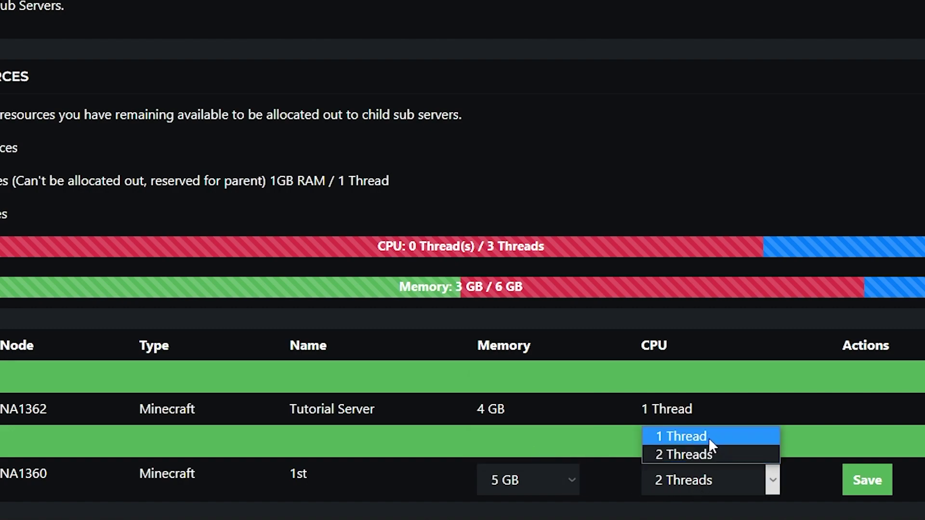
# Keep 2 Threads, save the '1st' row and confirm with LETS GO!
pyautogui.click(711, 454)
pyautogui.click(856, 480)
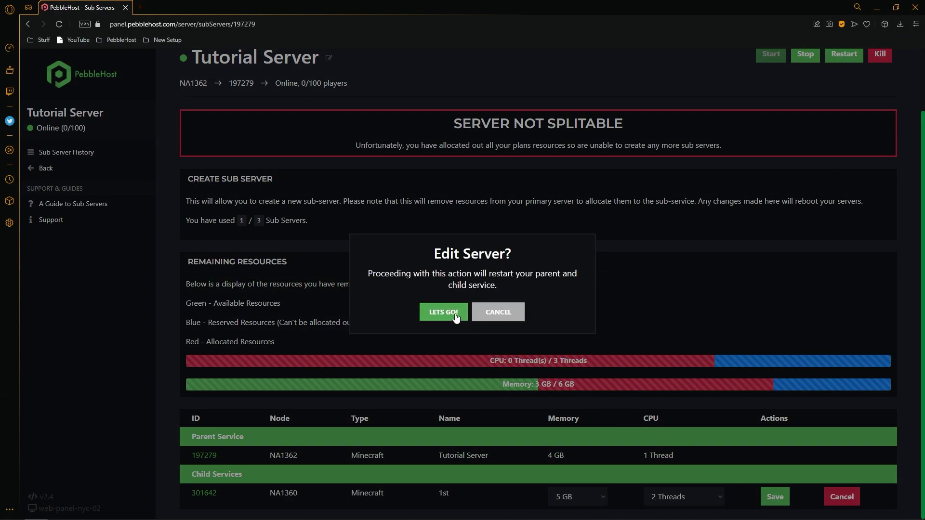
pyautogui.click(455, 317)
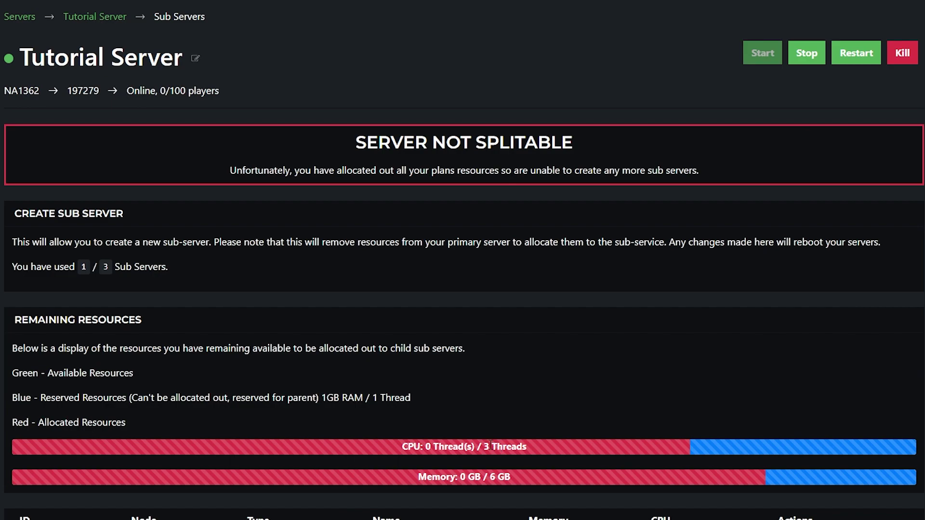